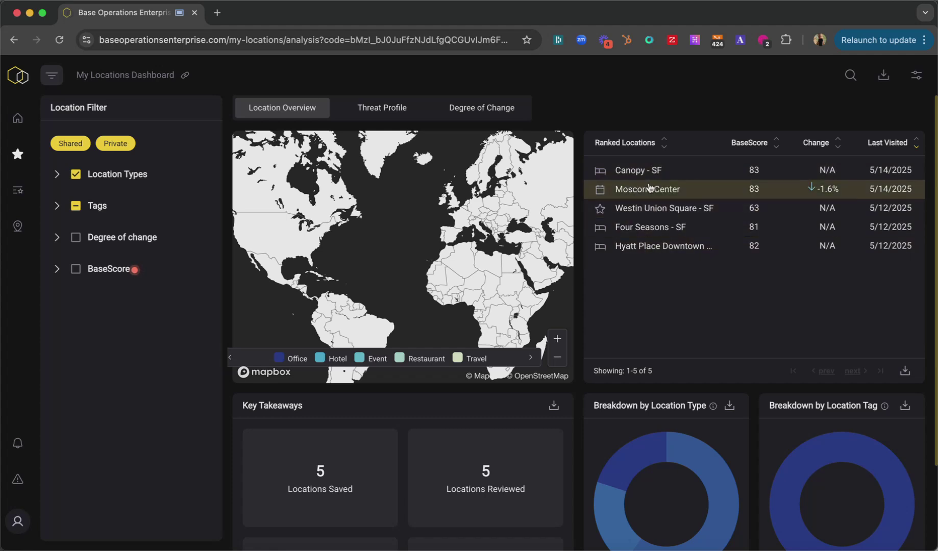
Step: Rank the saved locations by BaseScore from highest to lowest and open Canopy - SF on the map
{"action": "left_click", "coordinate": [777, 144]}
{"action": "left_click", "coordinate": [777, 145]}
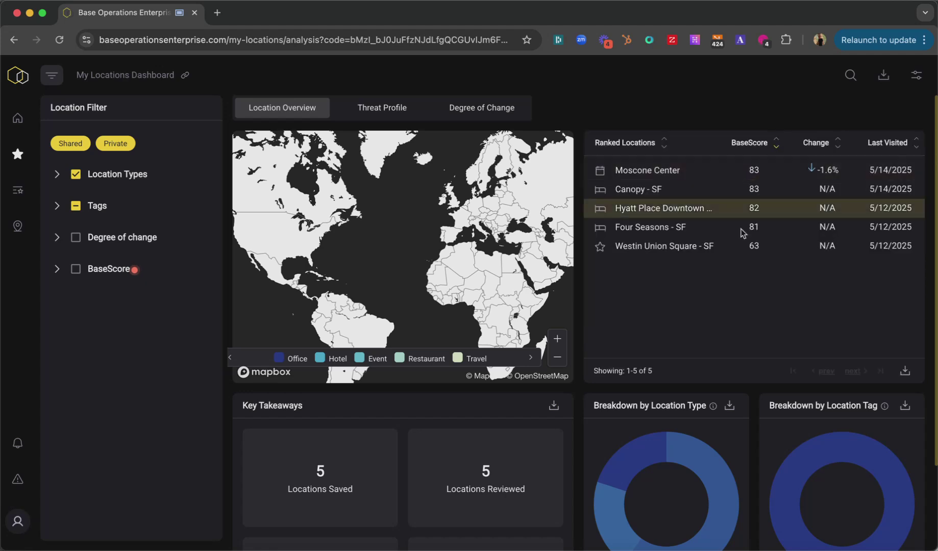
{"action": "left_click", "coordinate": [657, 191]}
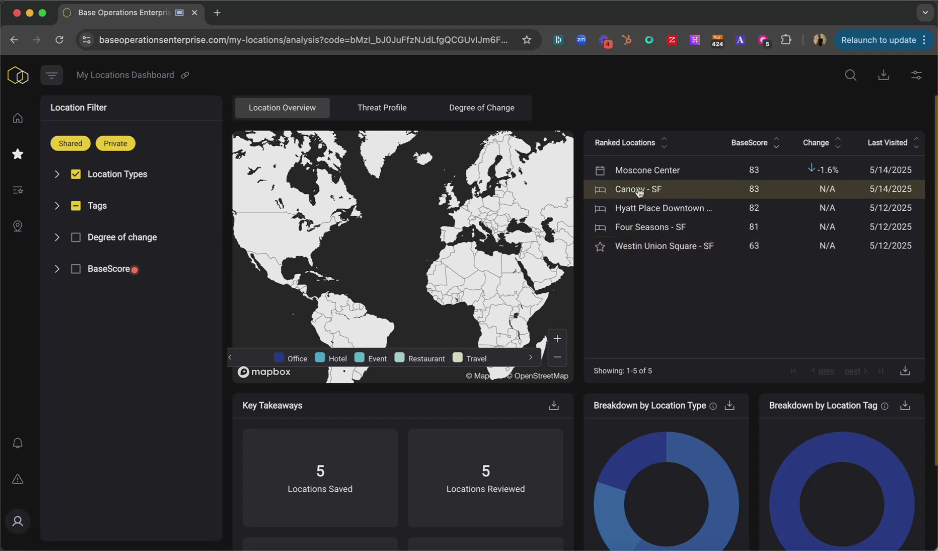
{"action": "left_click", "coordinate": [614, 262]}
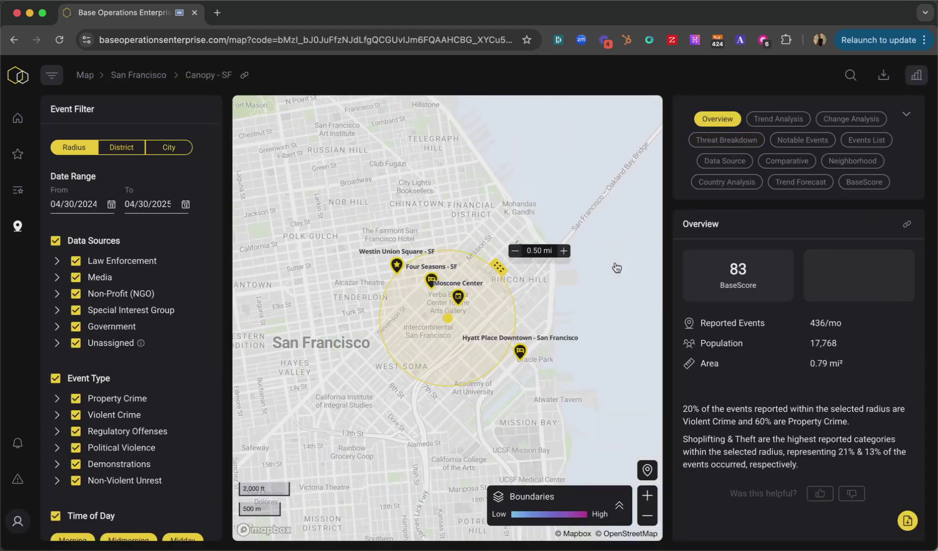
Step: Display the Scores data layer on the map around Canopy - SF
{"action": "left_click", "coordinate": [621, 508]}
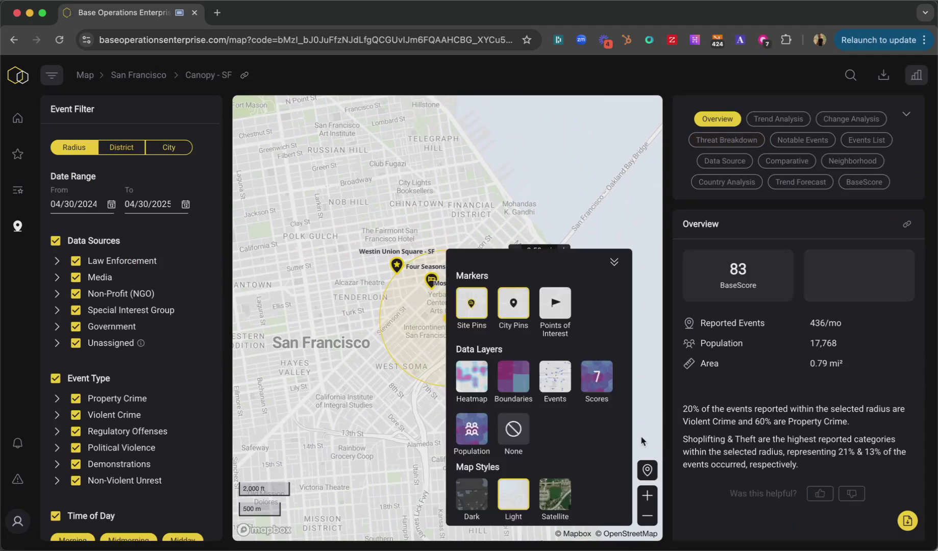
{"action": "left_click", "coordinate": [603, 387]}
{"action": "left_click", "coordinate": [615, 257]}
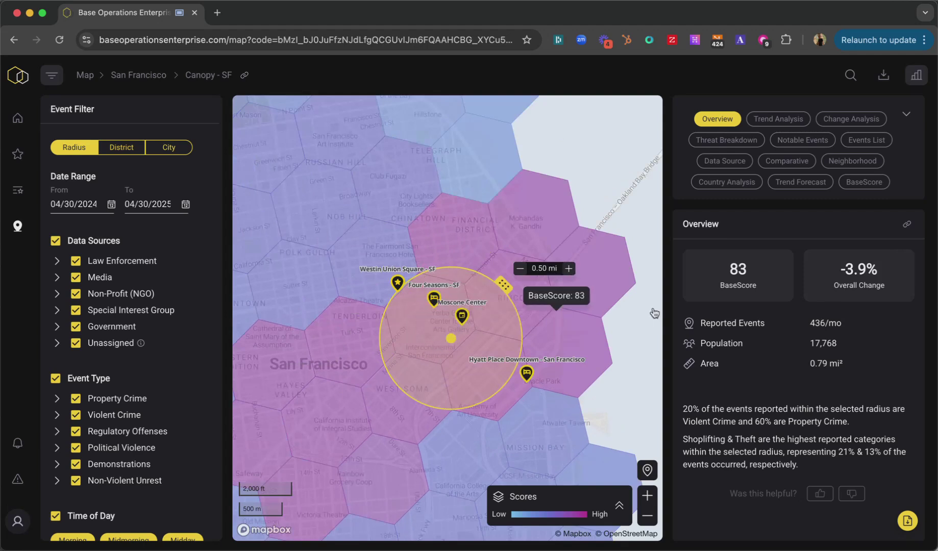
Step: Open the BaseScore analysis and expand the Property Crime, Violent Crime and Regulatory Offenses categories to view their sub-scores
{"action": "left_click", "coordinate": [867, 184]}
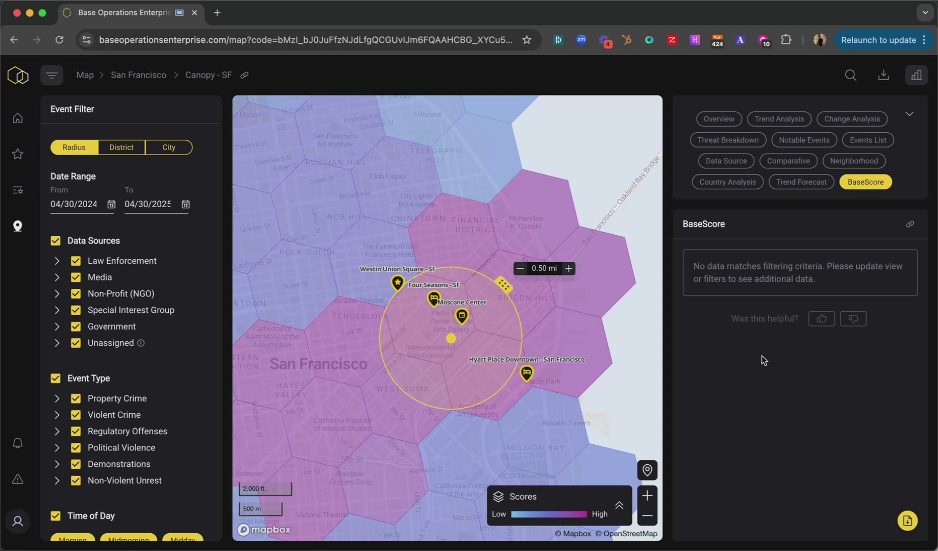
{"action": "left_click", "coordinate": [900, 380]}
{"action": "scroll", "coordinate": [896, 435], "scroll_direction": "down", "scroll_amount": 1}
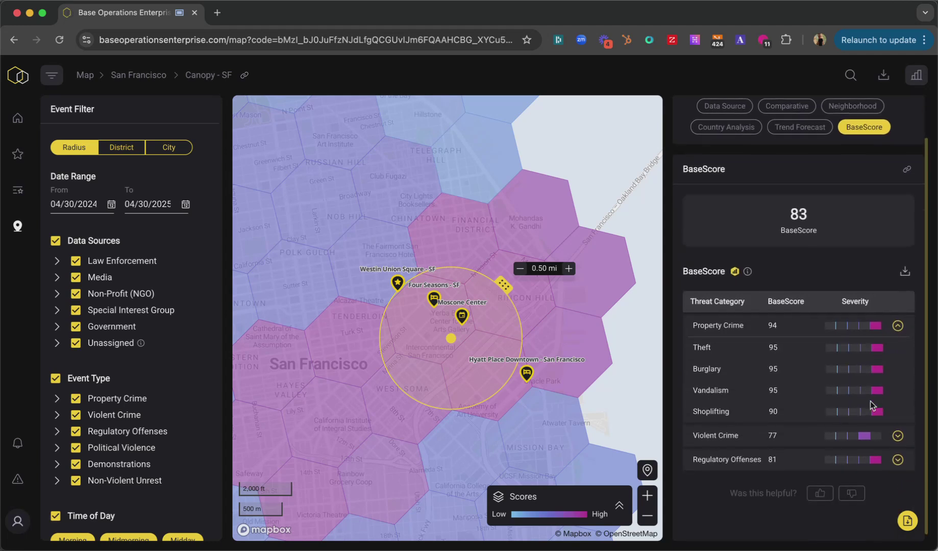
{"action": "left_click", "coordinate": [898, 435]}
{"action": "scroll", "coordinate": [779, 356], "scroll_direction": "down", "scroll_amount": 2}
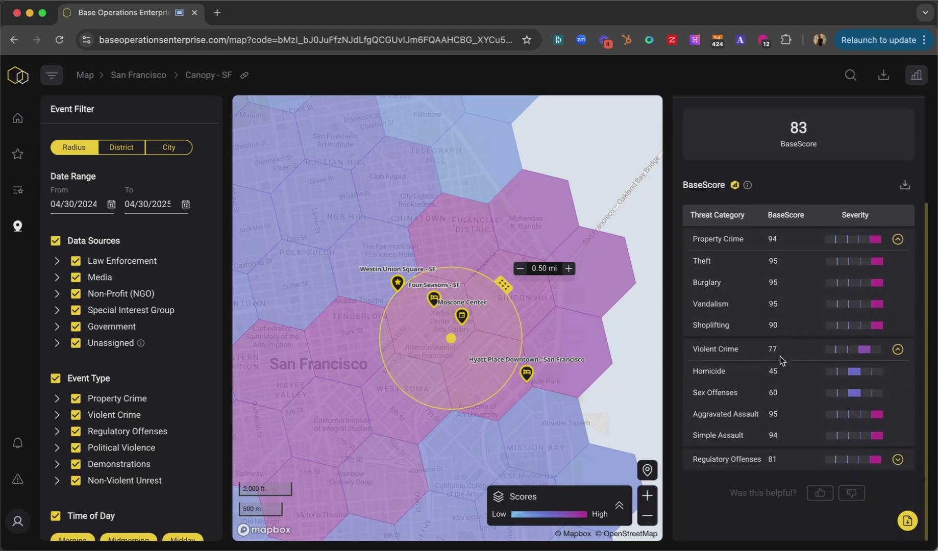
{"action": "left_click", "coordinate": [896, 461]}
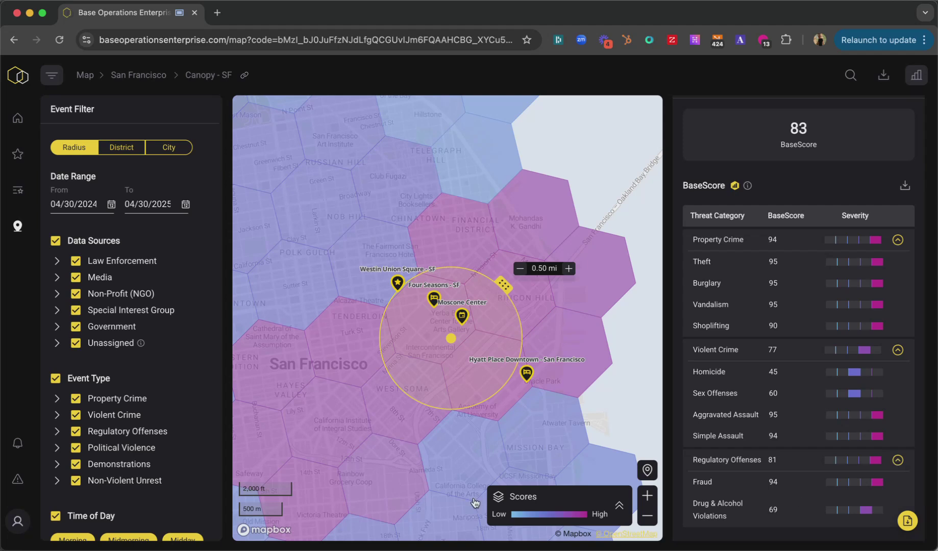
Step: Limit the event type filter to all Violent Crime types plus Theft under Property Crime
{"action": "left_click", "coordinate": [56, 399]}
{"action": "scroll", "coordinate": [56, 404], "scroll_direction": "down", "scroll_amount": 3}
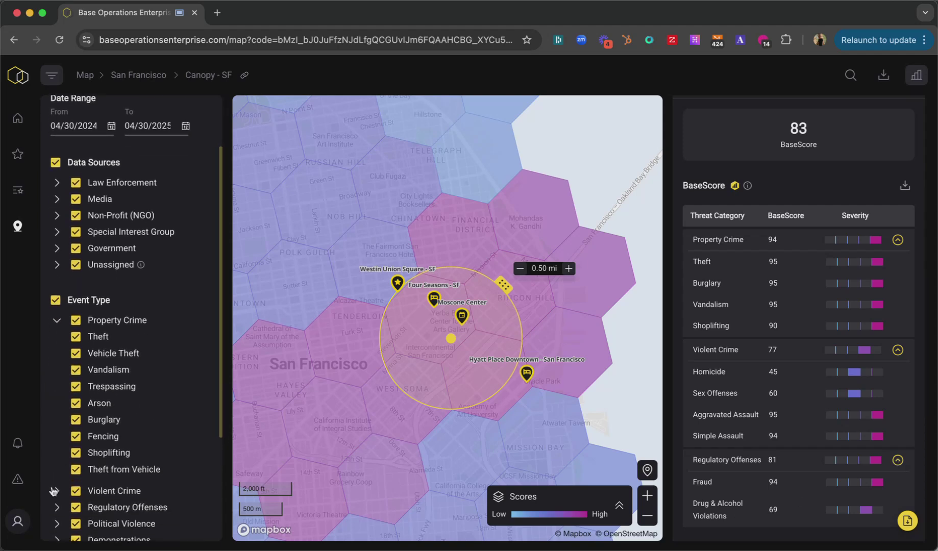
{"action": "left_click", "coordinate": [57, 492]}
{"action": "scroll", "coordinate": [800, 341], "scroll_direction": "down", "scroll_amount": 1}
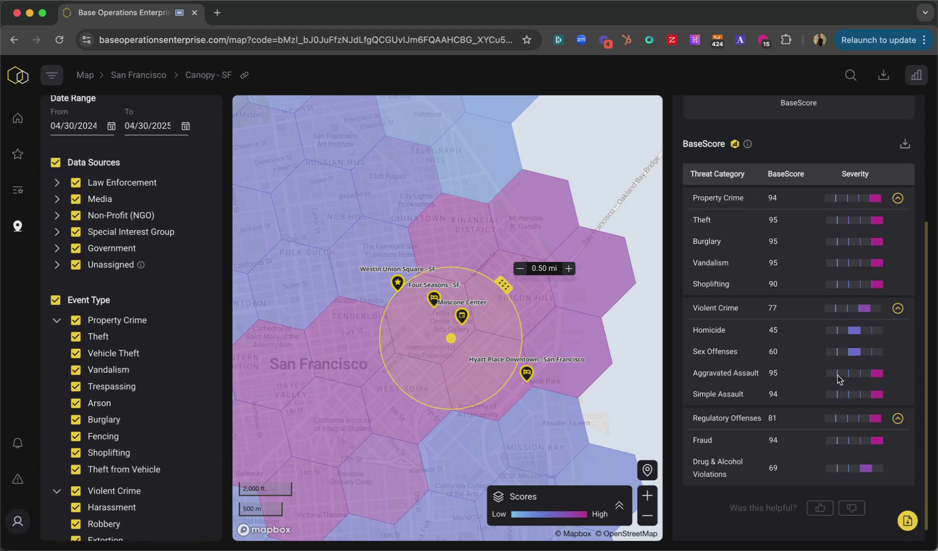
{"action": "scroll", "coordinate": [112, 252], "scroll_direction": "down", "scroll_amount": 5}
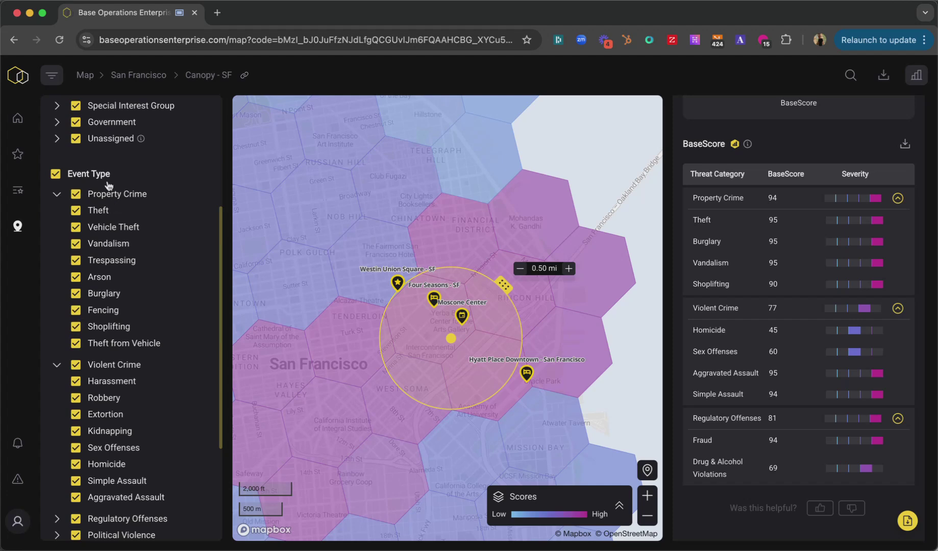
{"action": "scroll", "coordinate": [697, 367], "scroll_direction": "up", "scroll_amount": 3}
{"action": "left_click", "coordinate": [88, 176]}
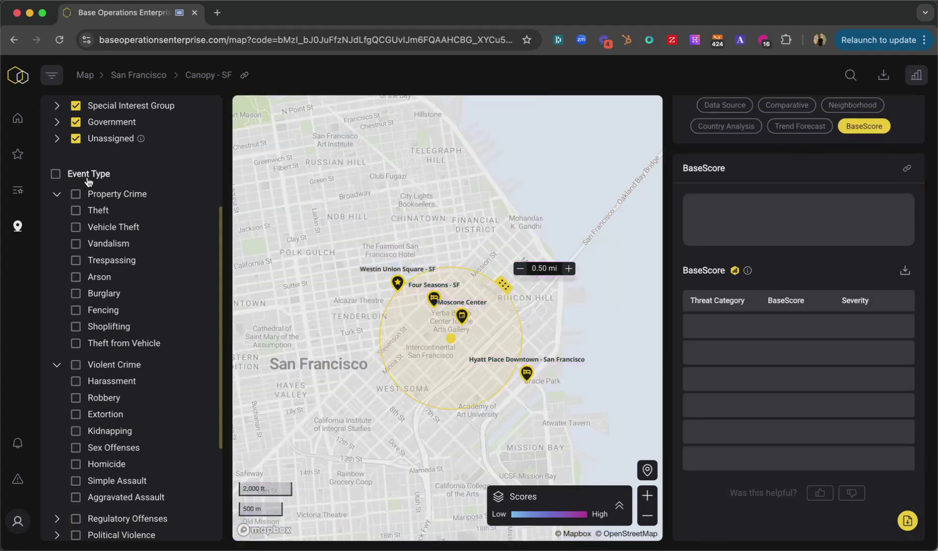
{"action": "left_click", "coordinate": [104, 365]}
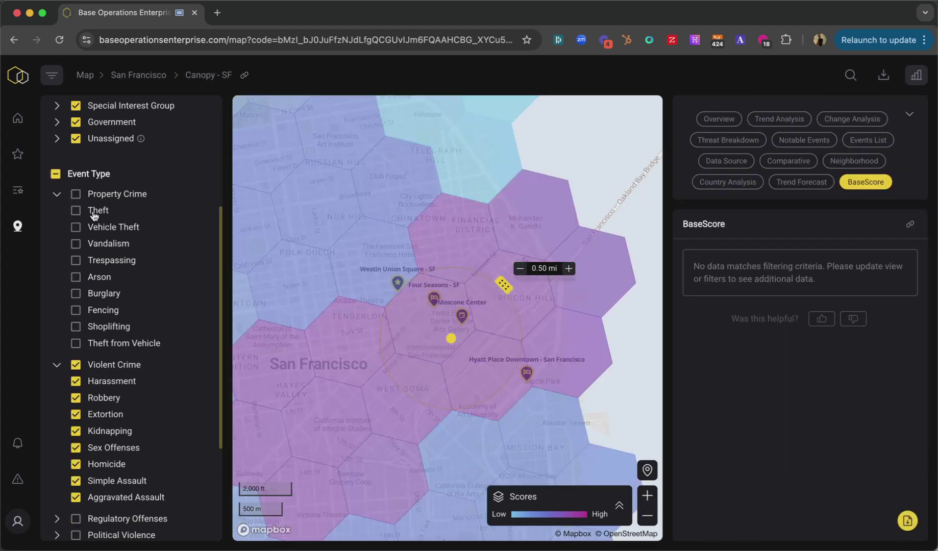
{"action": "left_click", "coordinate": [94, 213]}
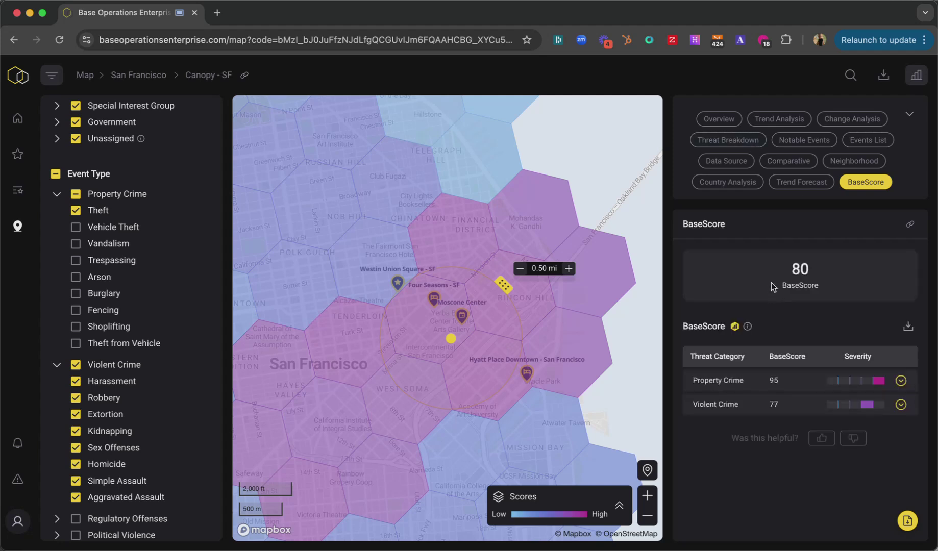
Step: Review the filtered Property Crime and Violent Crime sub-scores, and open the Threat Breakdown analysis
{"action": "left_click", "coordinate": [901, 380]}
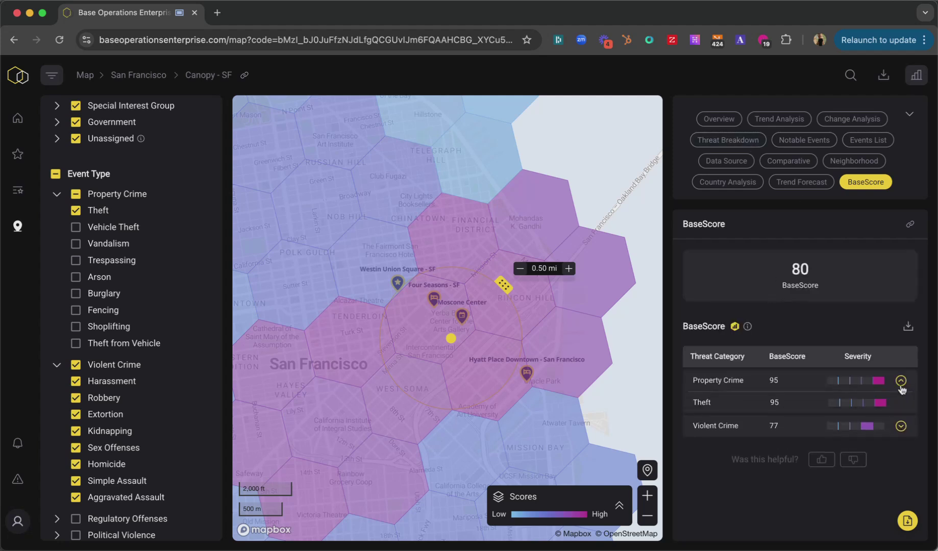
{"action": "left_click", "coordinate": [900, 426]}
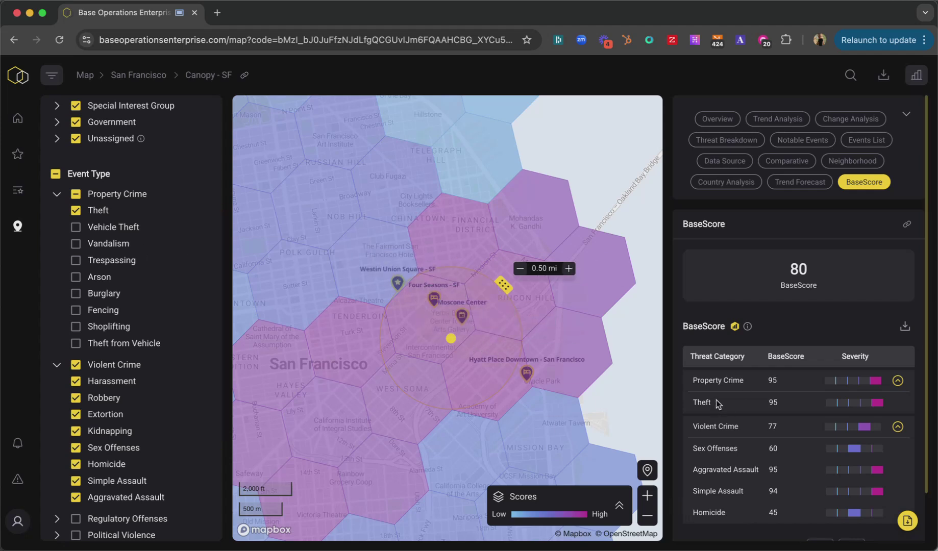
{"action": "left_click", "coordinate": [741, 139]}
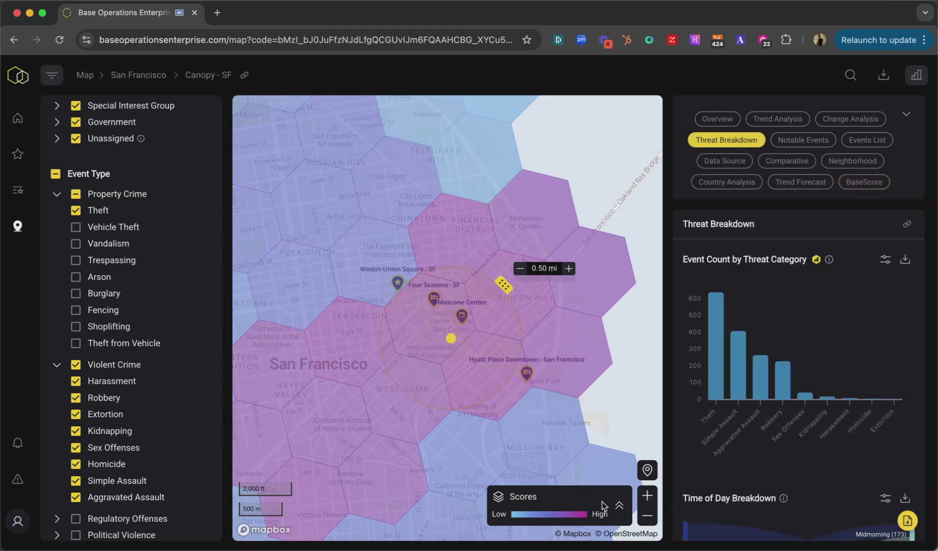
Step: Change the map's data layer to Heatmap and inspect event concentrations around the saved San Francisco sites
{"action": "left_click", "coordinate": [619, 506]}
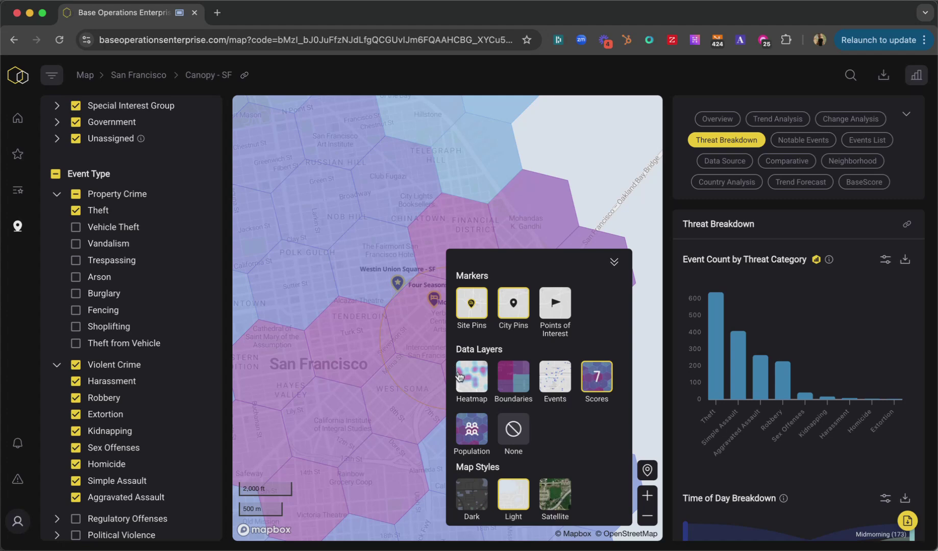
{"action": "left_click", "coordinate": [458, 373]}
{"action": "left_click", "coordinate": [612, 263]}
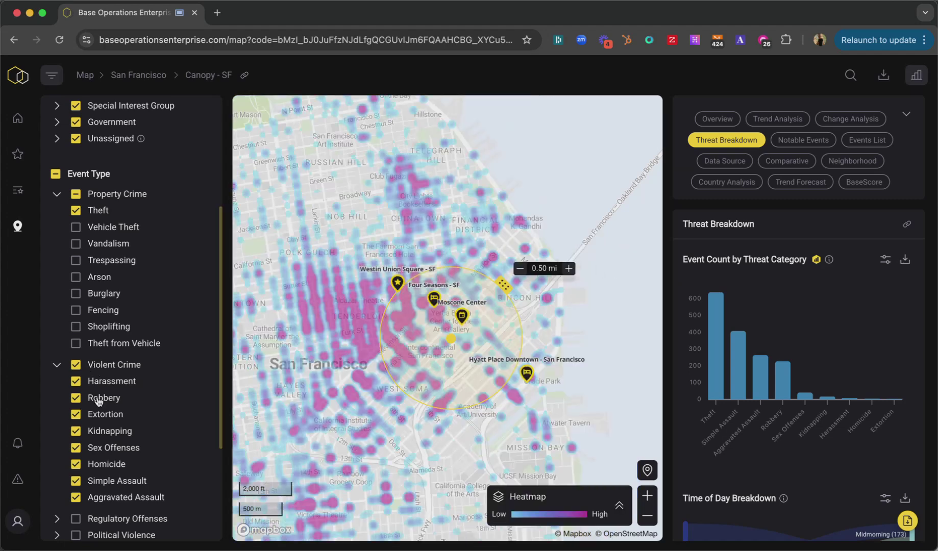
{"action": "scroll", "coordinate": [413, 343], "scroll_direction": "up", "scroll_amount": 2}
{"action": "scroll", "coordinate": [414, 343], "scroll_direction": "up", "scroll_amount": 2}
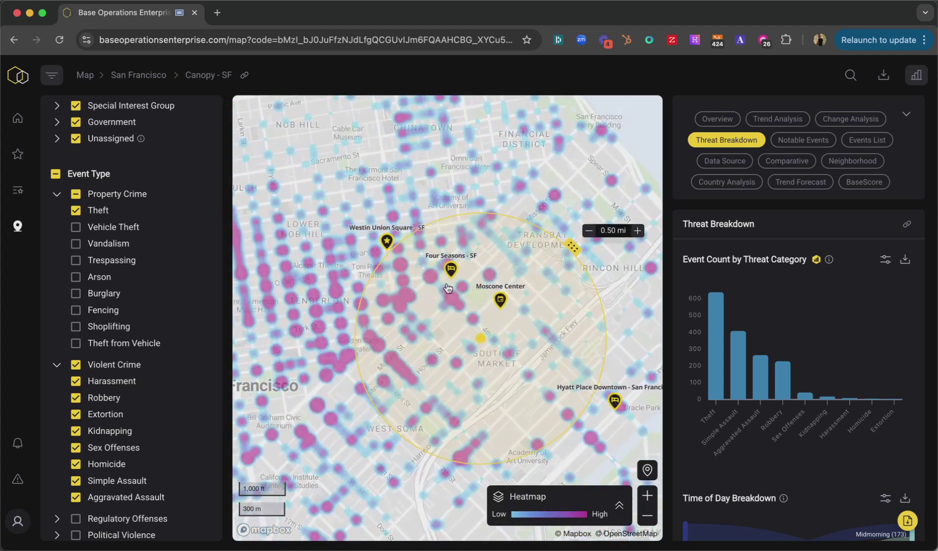
{"action": "scroll", "coordinate": [447, 291], "scroll_direction": "up", "scroll_amount": 1}
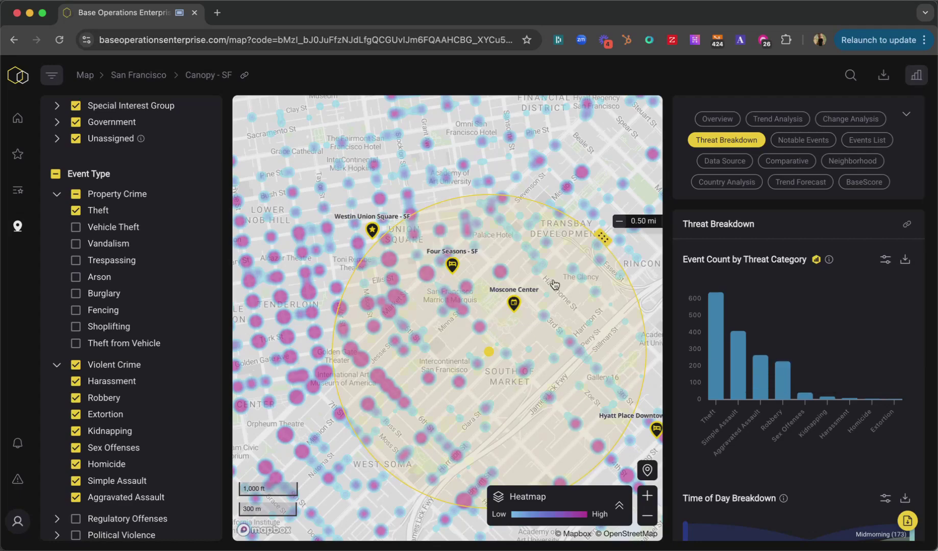
{"action": "left_click_drag", "start_coordinate": [557, 347], "coordinate": [386, 250]}
{"action": "mouse_move", "coordinate": [316, 197]}
{"action": "left_mouse_down"}
{"action": "mouse_move", "coordinate": [619, 335]}
{"action": "mouse_move", "coordinate": [593, 328]}
{"action": "left_mouse_up"}
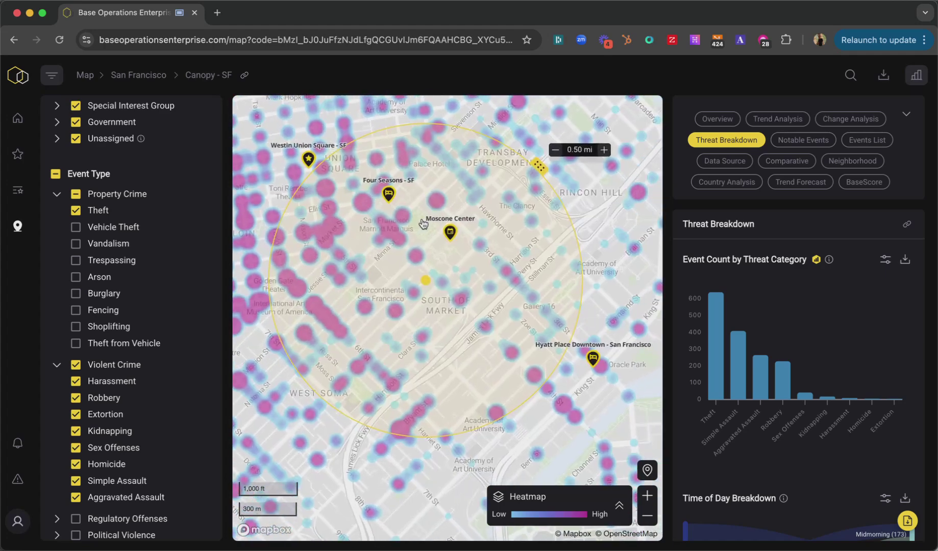
Step: Examine the event counts by threat category and the Time of Day Breakdown for the selected radius
{"action": "mouse_move", "coordinate": [715, 312]}
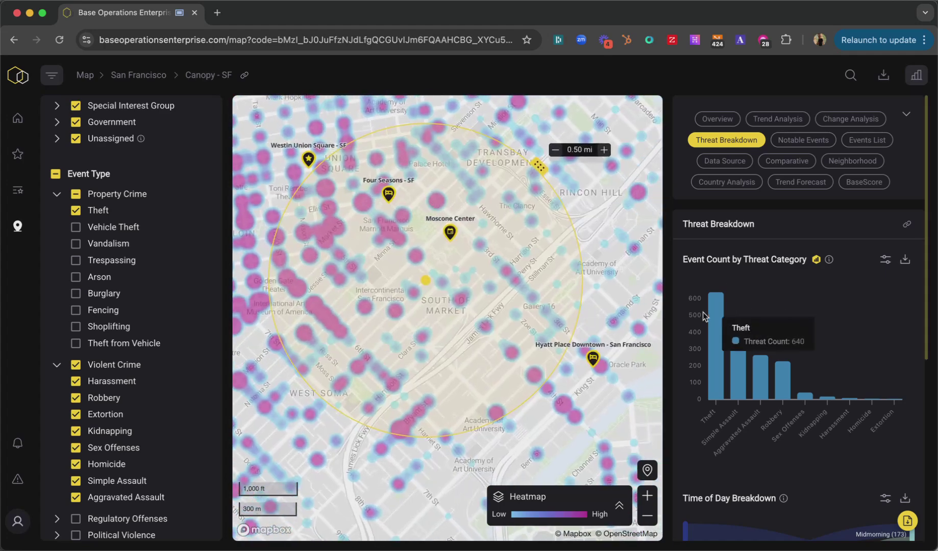
{"action": "mouse_move", "coordinate": [735, 365]}
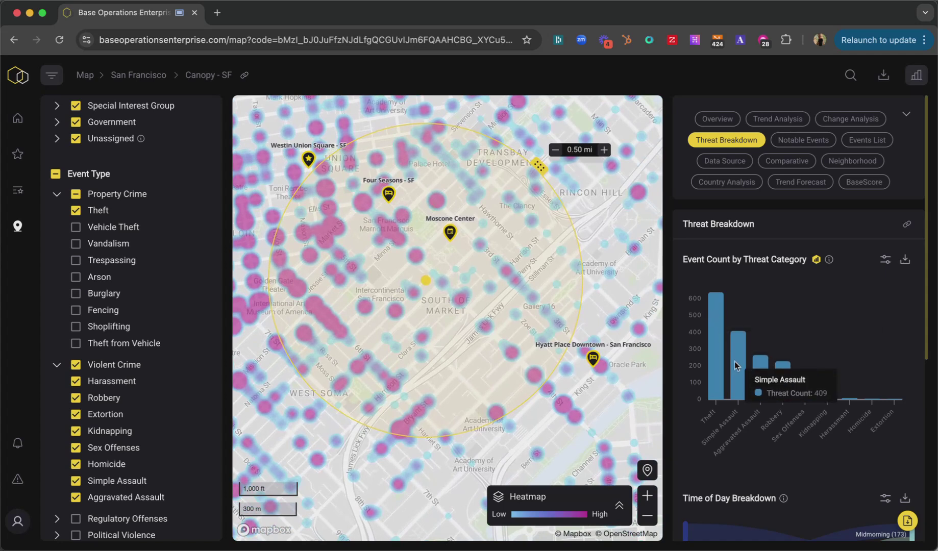
{"action": "mouse_move", "coordinate": [765, 379]}
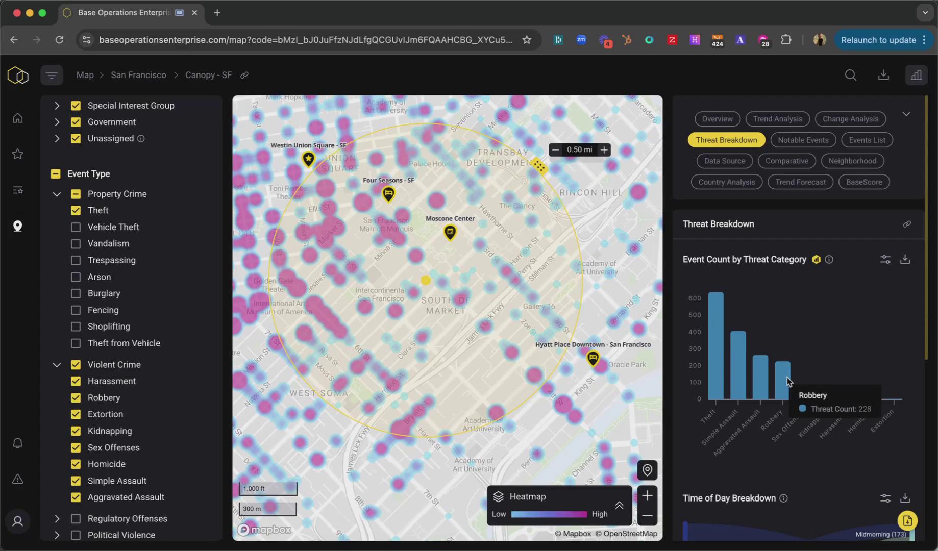
{"action": "scroll", "coordinate": [115, 181], "scroll_direction": "up", "scroll_amount": 5}
{"action": "mouse_move", "coordinate": [781, 336]}
{"action": "scroll", "coordinate": [781, 335], "scroll_direction": "down", "scroll_amount": 5}
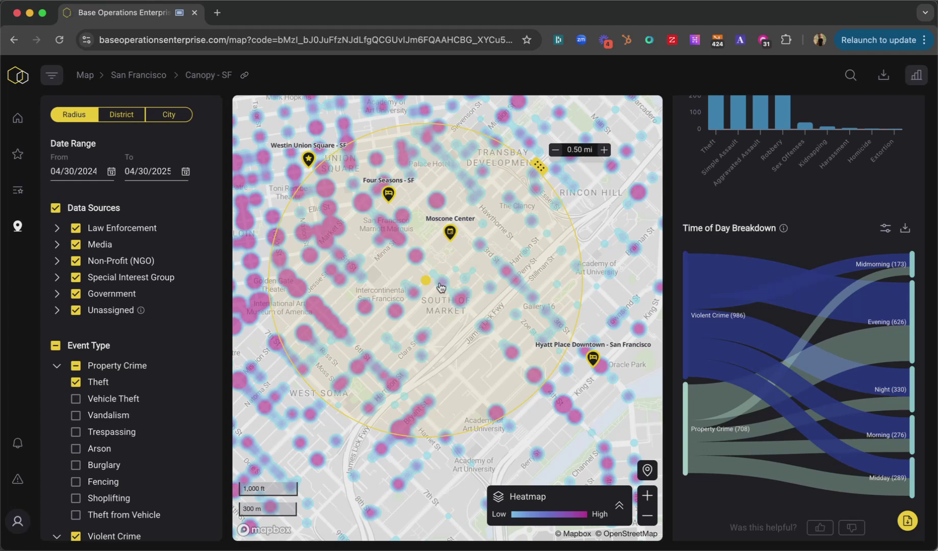
{"action": "scroll", "coordinate": [765, 291], "scroll_direction": "up", "scroll_amount": 4}
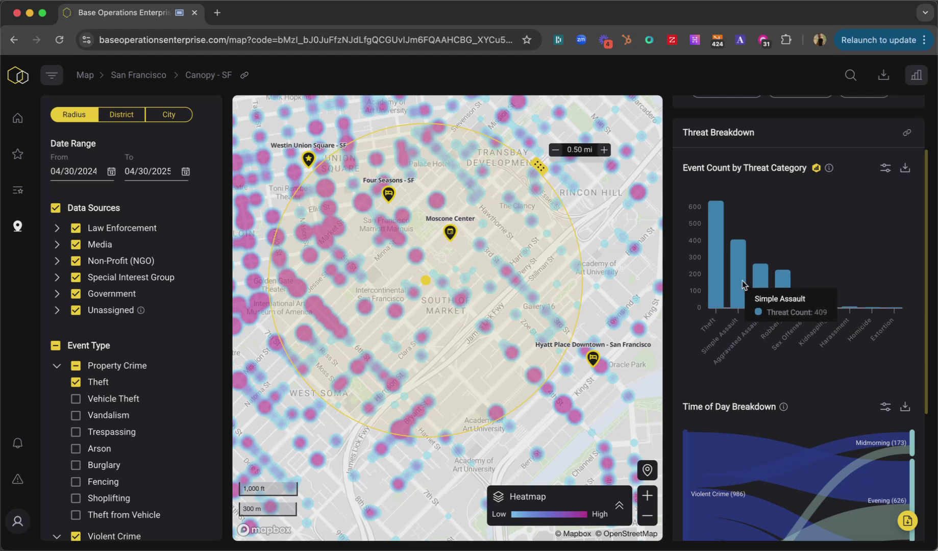
{"action": "scroll", "coordinate": [742, 285], "scroll_direction": "down", "scroll_amount": 3}
{"action": "scroll", "coordinate": [759, 144], "scroll_direction": "up", "scroll_amount": 5}
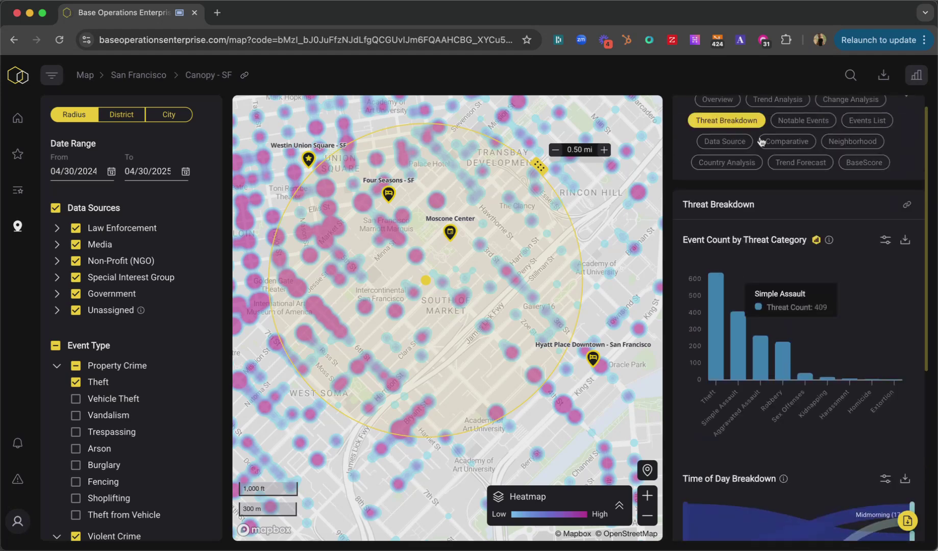
Step: Open the Trend Analysis and examine the Monthly Event Trend and Average Events by Month of Year charts
{"action": "scroll", "coordinate": [758, 145], "scroll_direction": "up", "scroll_amount": 1}
{"action": "left_click", "coordinate": [770, 119]}
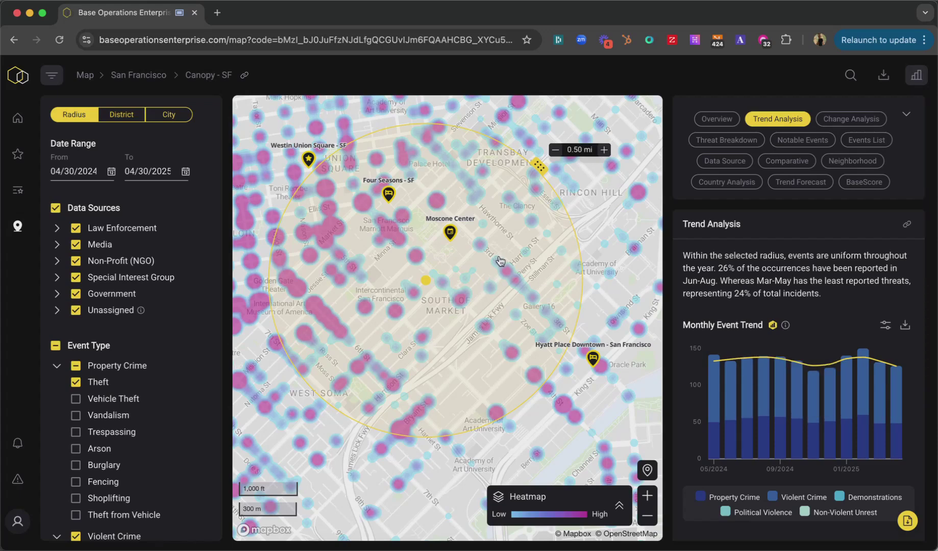
{"action": "scroll", "coordinate": [780, 382], "scroll_direction": "down", "scroll_amount": 5}
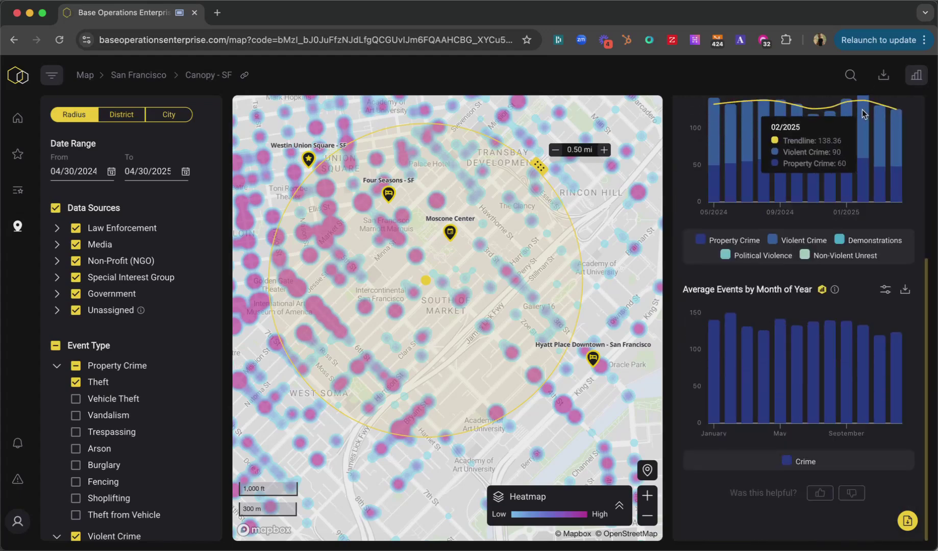
{"action": "scroll", "coordinate": [863, 113], "scroll_direction": "up", "scroll_amount": 1}
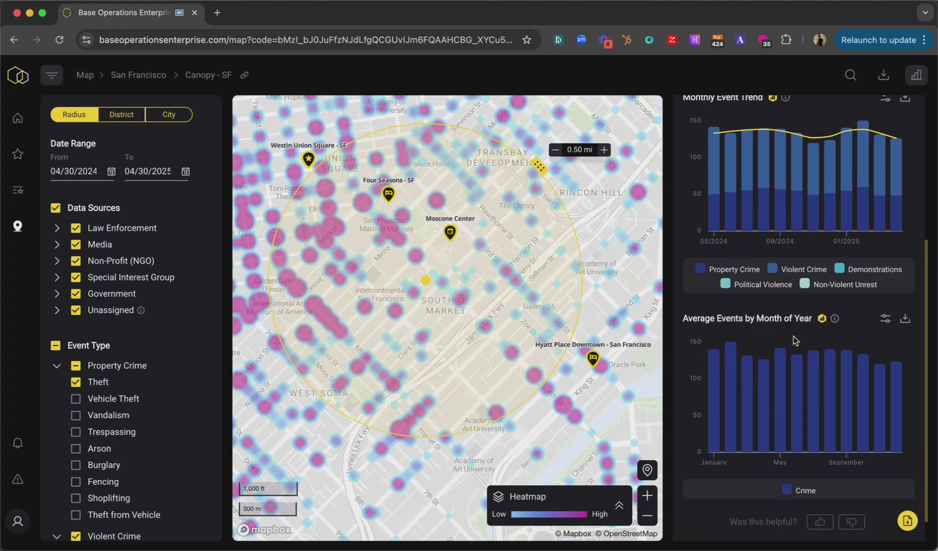
{"action": "mouse_move", "coordinate": [731, 366]}
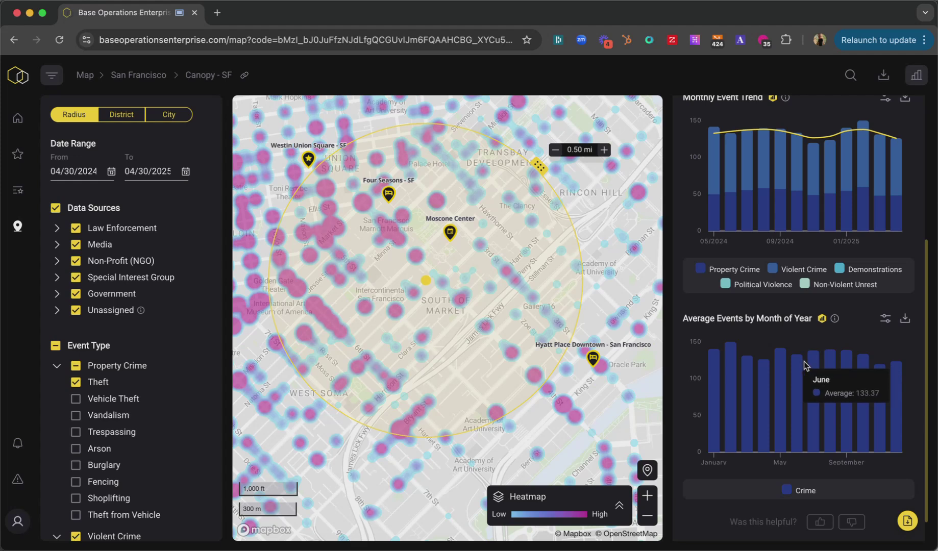
{"action": "scroll", "coordinate": [838, 366], "scroll_direction": "up", "scroll_amount": 2}
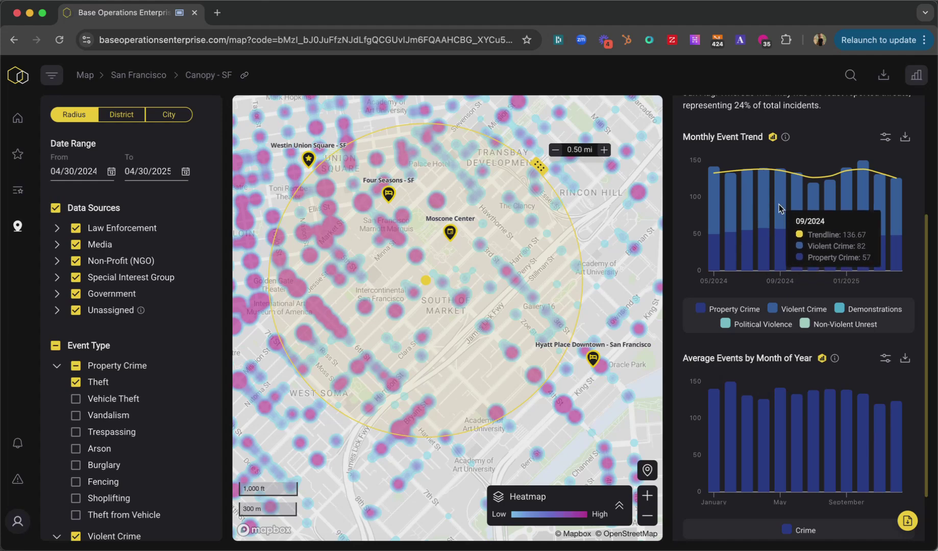
{"action": "scroll", "coordinate": [773, 215], "scroll_direction": "up", "scroll_amount": 5}
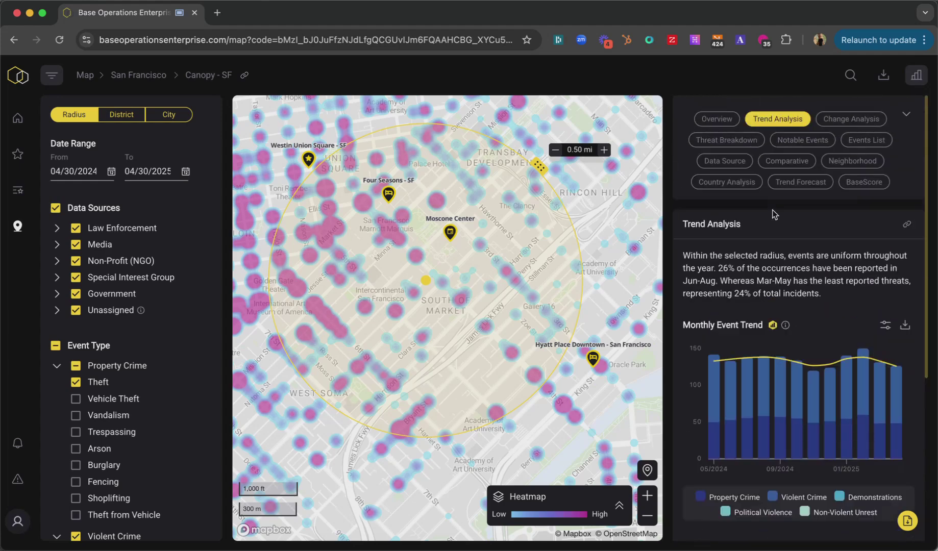
Step: Open the Events List for the selected radius and restrict it to events with a description only
{"action": "left_click", "coordinate": [866, 147]}
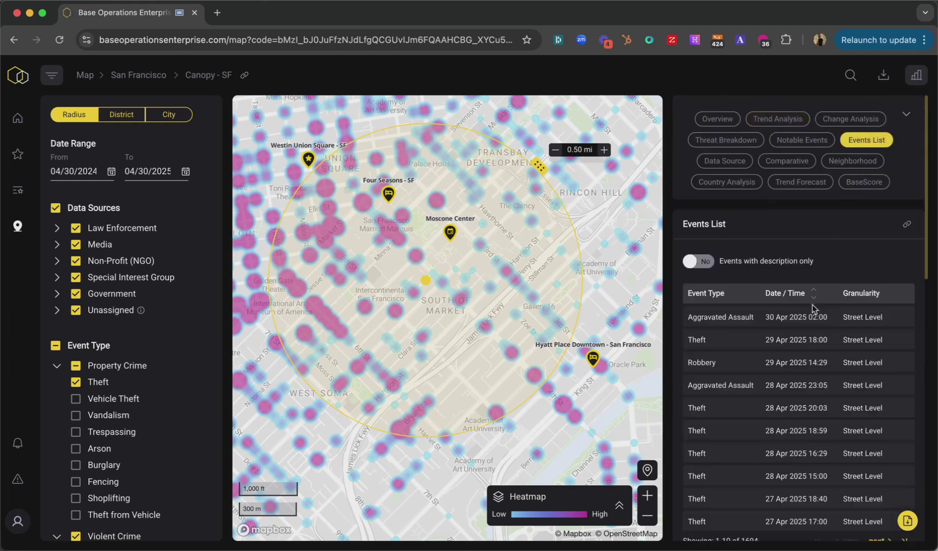
{"action": "scroll", "coordinate": [813, 309], "scroll_direction": "down", "scroll_amount": 1}
{"action": "left_click", "coordinate": [705, 221]}
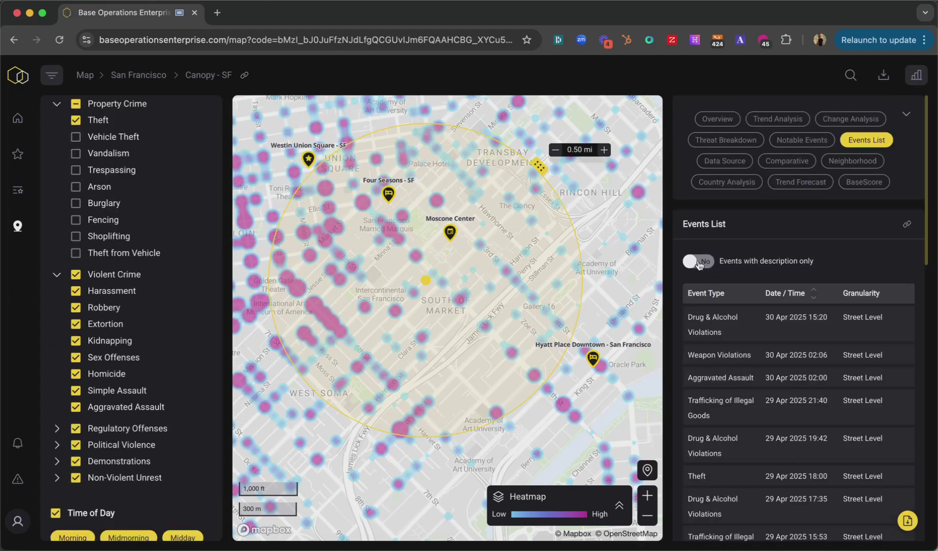
{"action": "left_click", "coordinate": [698, 262]}
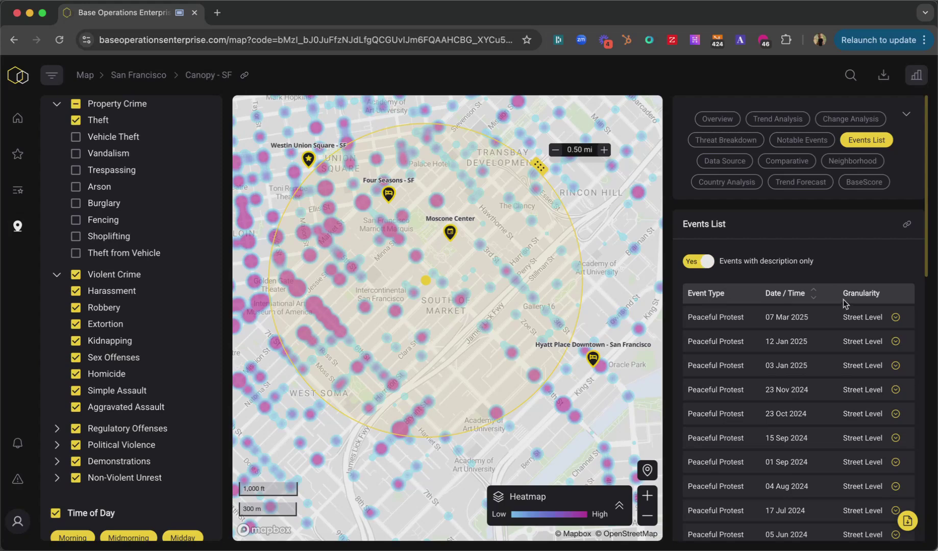
Step: Exclude all Property Crime, Violent Crime and Regulatory Offenses from the event type filter
{"action": "left_click", "coordinate": [98, 278]}
{"action": "left_click", "coordinate": [99, 122]}
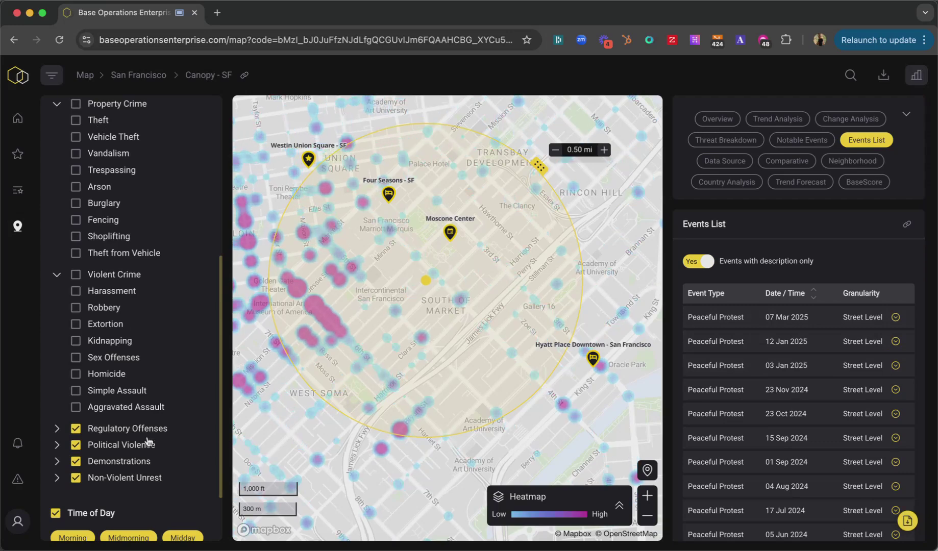
{"action": "left_click", "coordinate": [56, 429]}
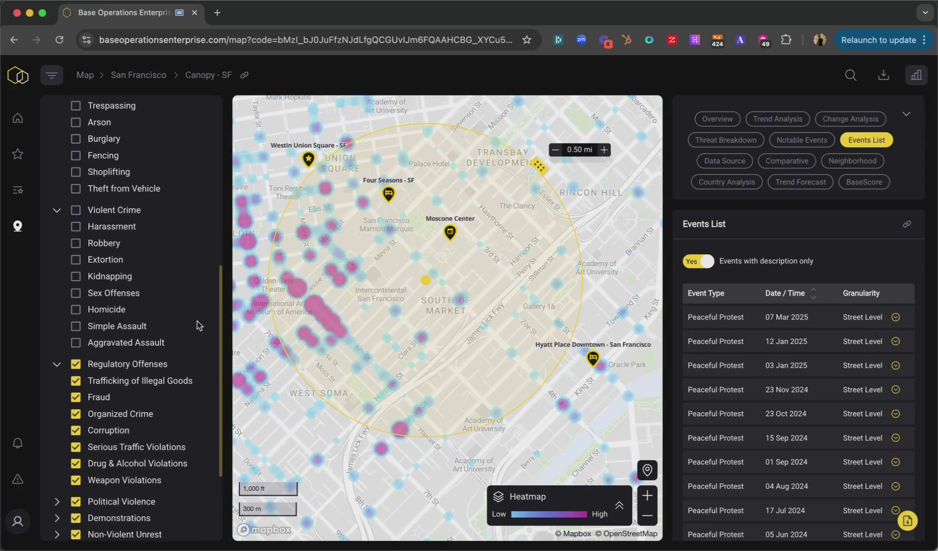
{"action": "scroll", "coordinate": [75, 412], "scroll_direction": "down", "scroll_amount": 3}
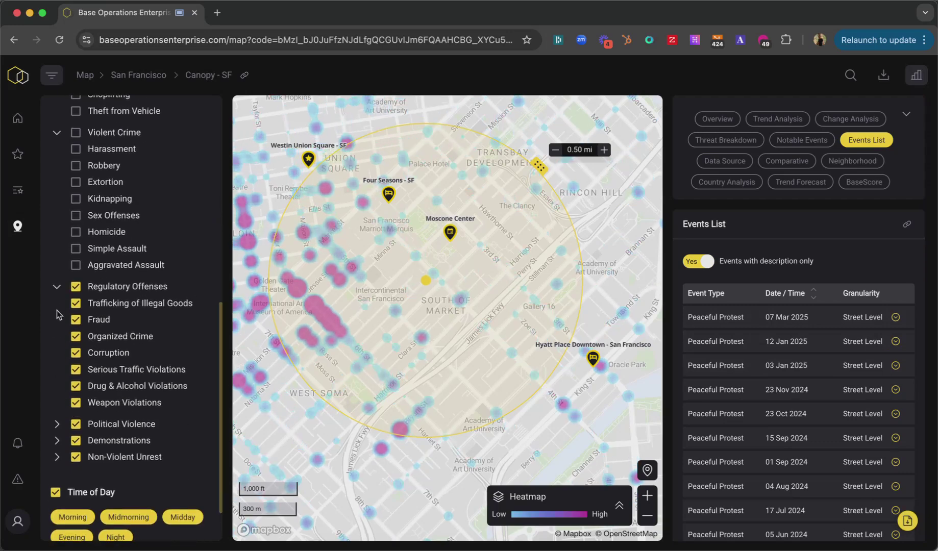
{"action": "left_click", "coordinate": [76, 286]}
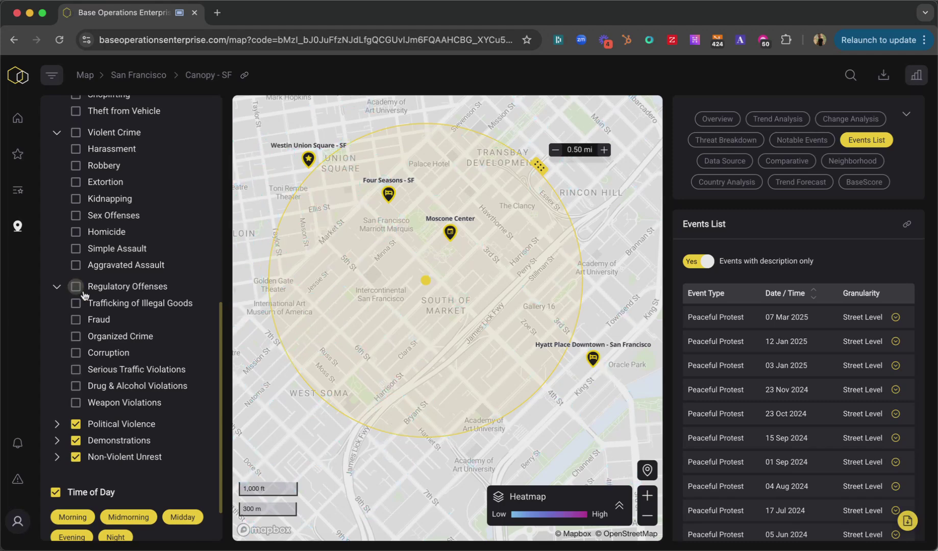
Step: Change the map's data layer to Events and inspect the event marker near Union Square
{"action": "left_click", "coordinate": [620, 509]}
{"action": "left_click", "coordinate": [557, 381]}
{"action": "left_click", "coordinate": [620, 268]}
{"action": "mouse_move", "coordinate": [354, 168]}
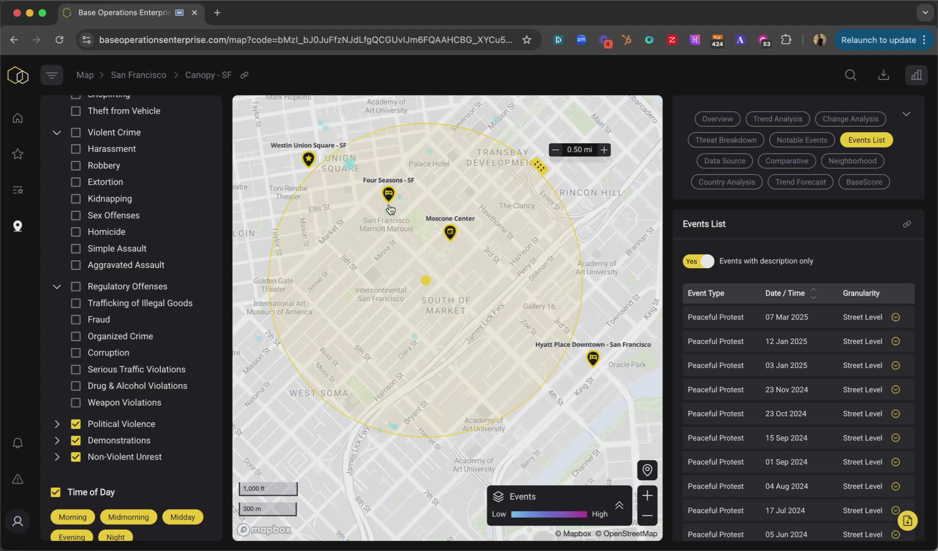
Step: Expand and read the descriptions of the Peaceful Protest events dated 07 Mar 2025, 12 Jan 2025 and 03 Jan 2025
{"action": "scroll", "coordinate": [896, 317], "scroll_direction": "down", "scroll_amount": 2}
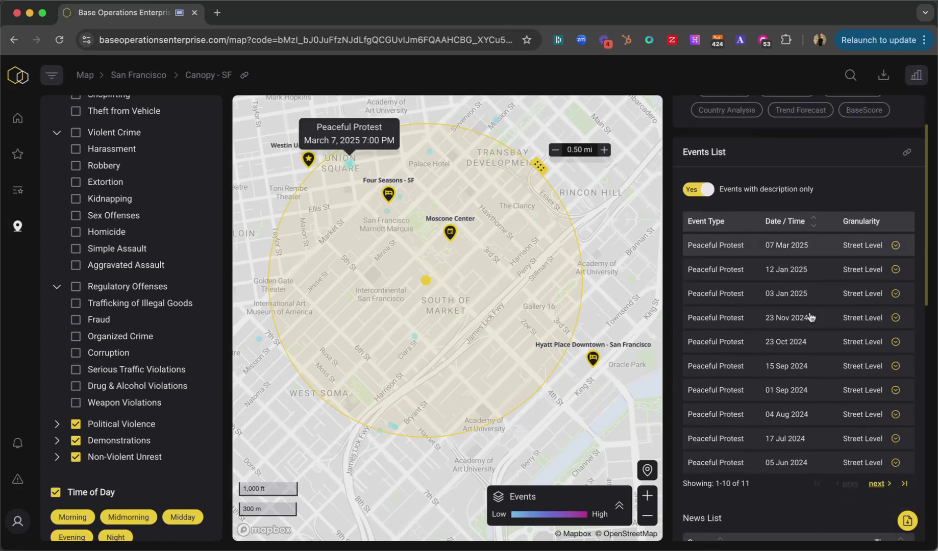
{"action": "left_click", "coordinate": [895, 245]}
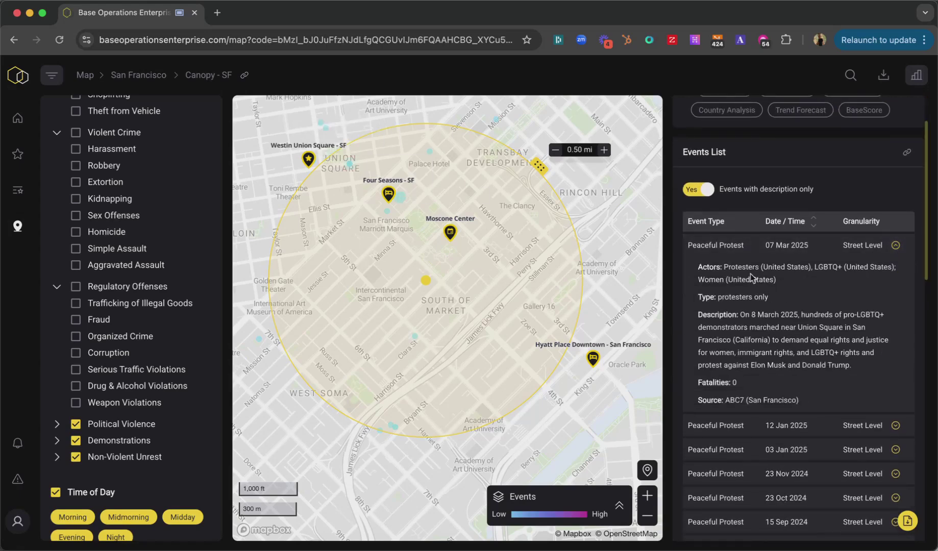
{"action": "left_click", "coordinate": [816, 425]}
{"action": "scroll", "coordinate": [821, 423], "scroll_direction": "down", "scroll_amount": 1}
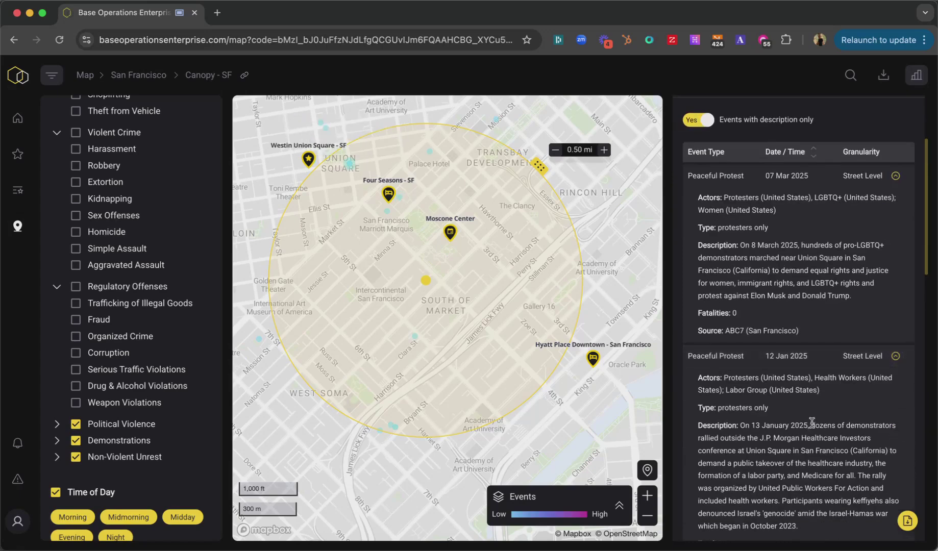
{"action": "scroll", "coordinate": [810, 424], "scroll_direction": "down", "scroll_amount": 1}
{"action": "scroll", "coordinate": [809, 423], "scroll_direction": "down", "scroll_amount": 3}
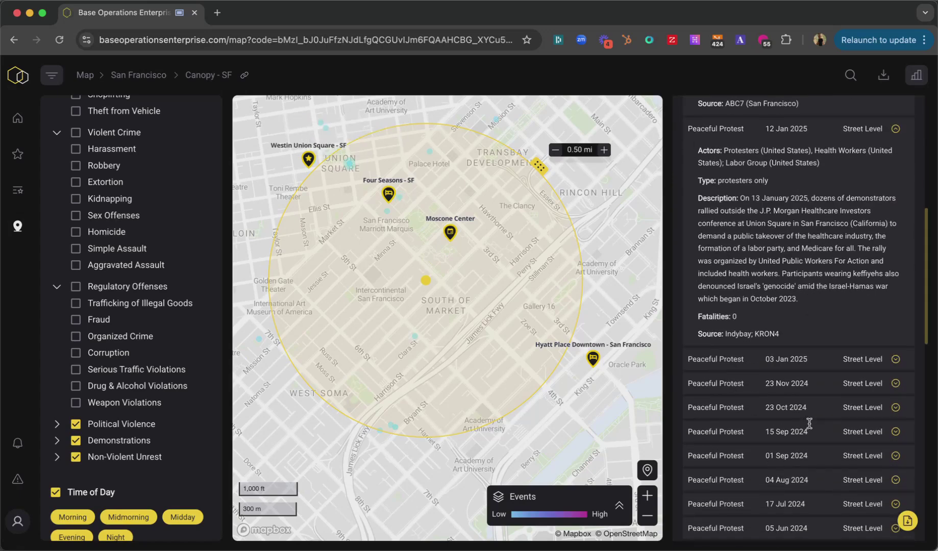
{"action": "left_click", "coordinate": [895, 359]}
{"action": "scroll", "coordinate": [868, 357], "scroll_direction": "down", "scroll_amount": 2}
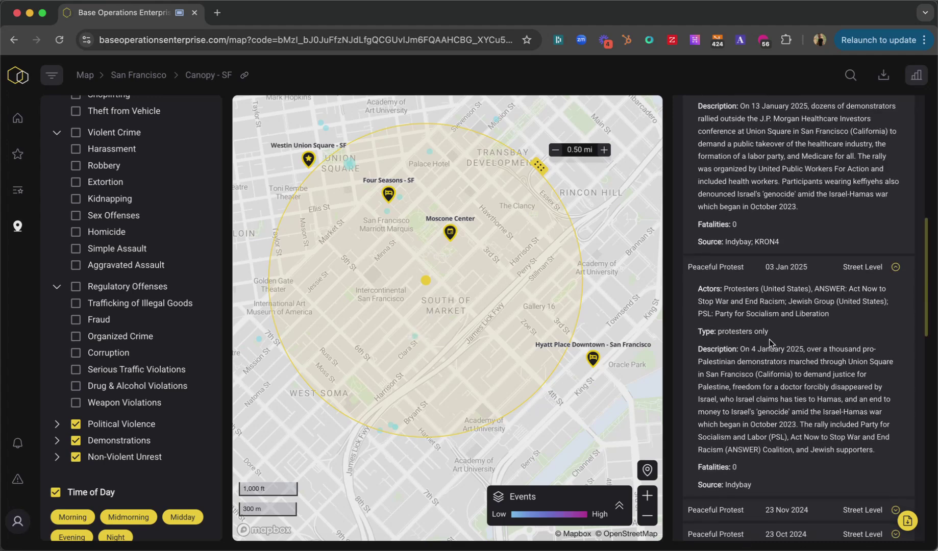
Step: Include all event types in the filter again and open the Overview for the selected radius
{"action": "scroll", "coordinate": [771, 343], "scroll_direction": "up", "scroll_amount": 10}
{"action": "scroll", "coordinate": [72, 263], "scroll_direction": "up", "scroll_amount": 10}
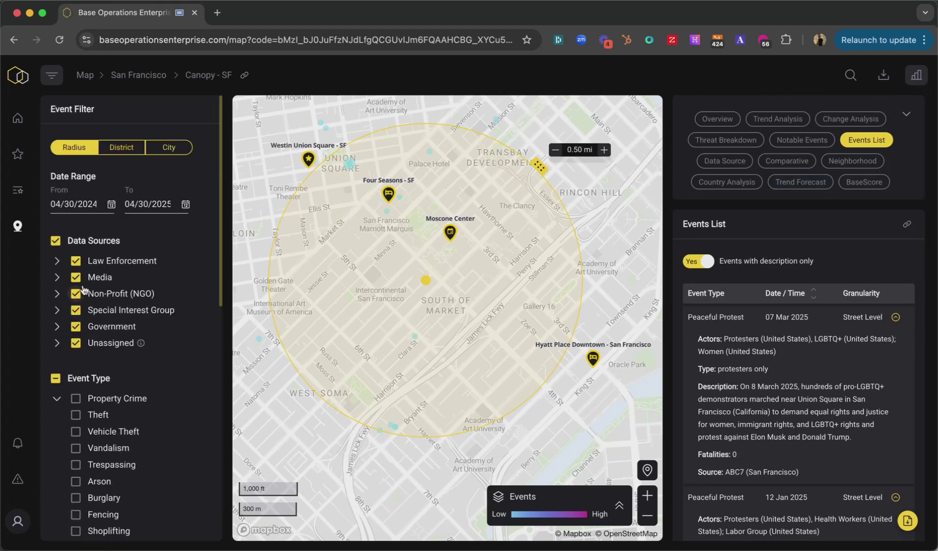
{"action": "left_click", "coordinate": [76, 378]}
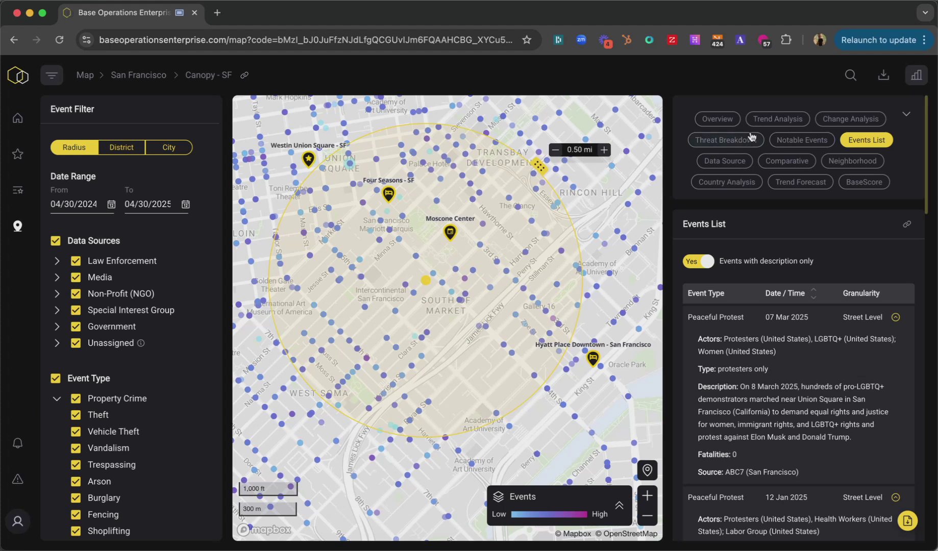
{"action": "left_click", "coordinate": [726, 140]}
{"action": "left_click", "coordinate": [719, 122]}
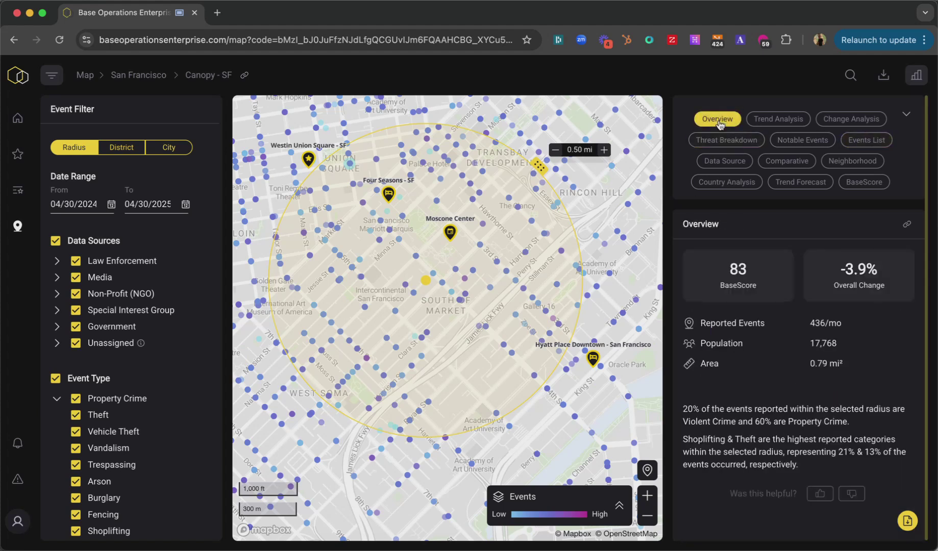